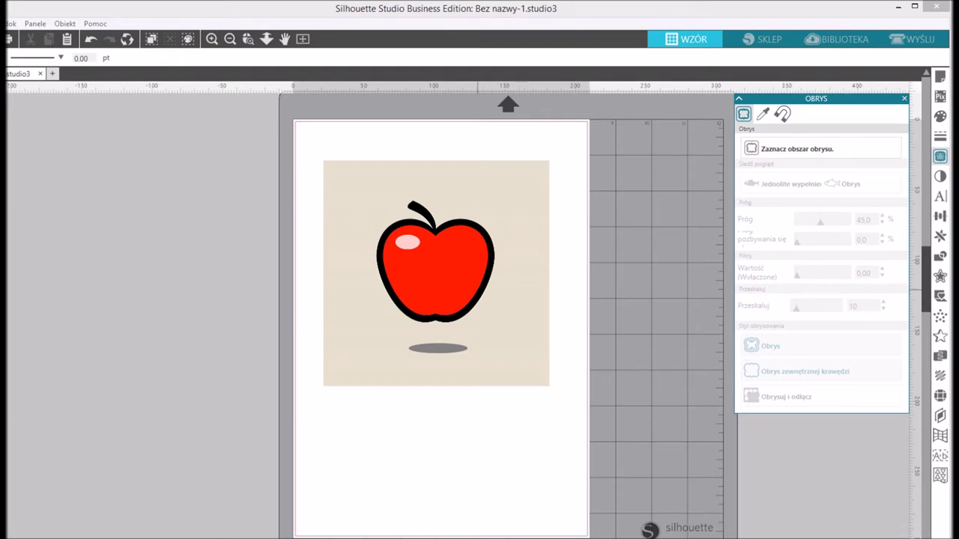
Move the apple picture slightly down and to the right on the page and deselect it.
{"action": "mouse_move", "coordinate": [462, 288]}
{"action": "left_mouse_down"}
{"action": "mouse_move", "coordinate": [465, 306]}
{"action": "mouse_move", "coordinate": [456, 300]}
{"action": "mouse_move", "coordinate": [468, 306]}
{"action": "left_mouse_up"}
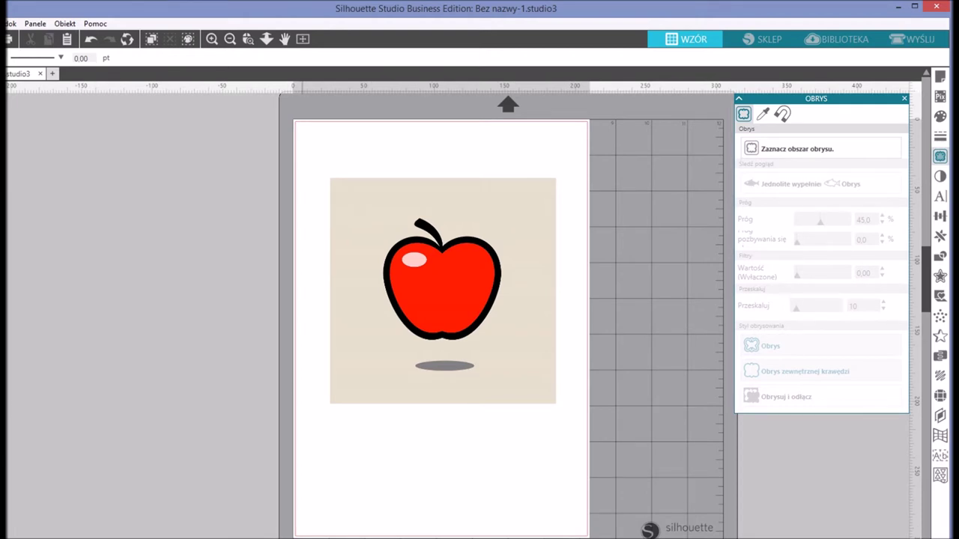
{"action": "mouse_move", "coordinate": [442, 290]}
{"action": "left_mouse_down"}
{"action": "mouse_move", "coordinate": [435, 301]}
{"action": "mouse_move", "coordinate": [442, 293]}
{"action": "left_mouse_up"}
{"action": "left_click", "coordinate": [827, 465]}
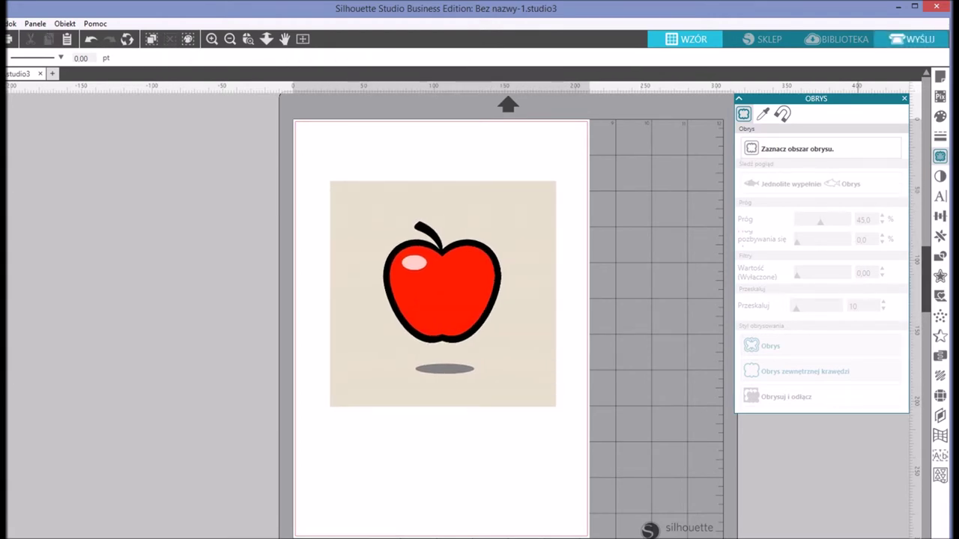
Set the apple picture to Cięcie in the send view and return to the design view.
{"action": "left_click", "coordinate": [912, 39]}
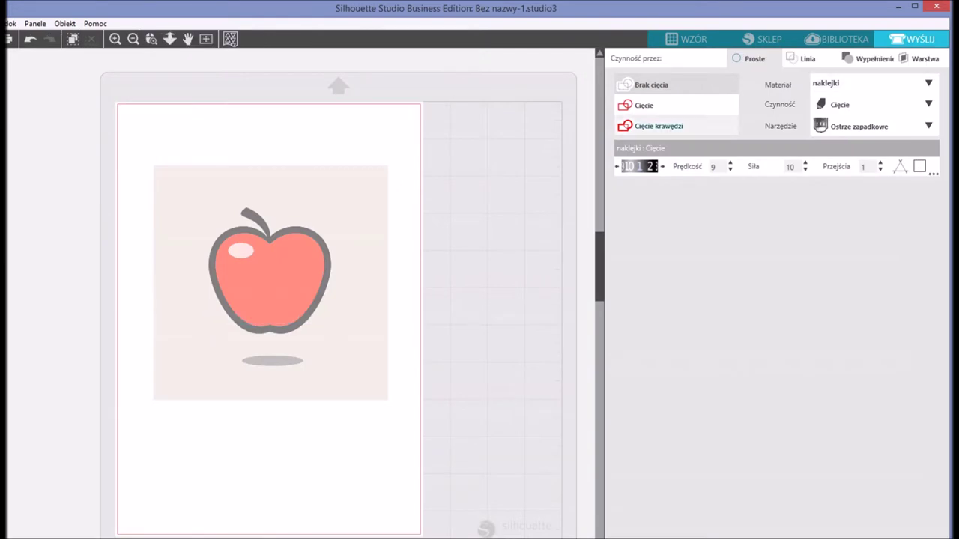
{"action": "left_click", "coordinate": [270, 283]}
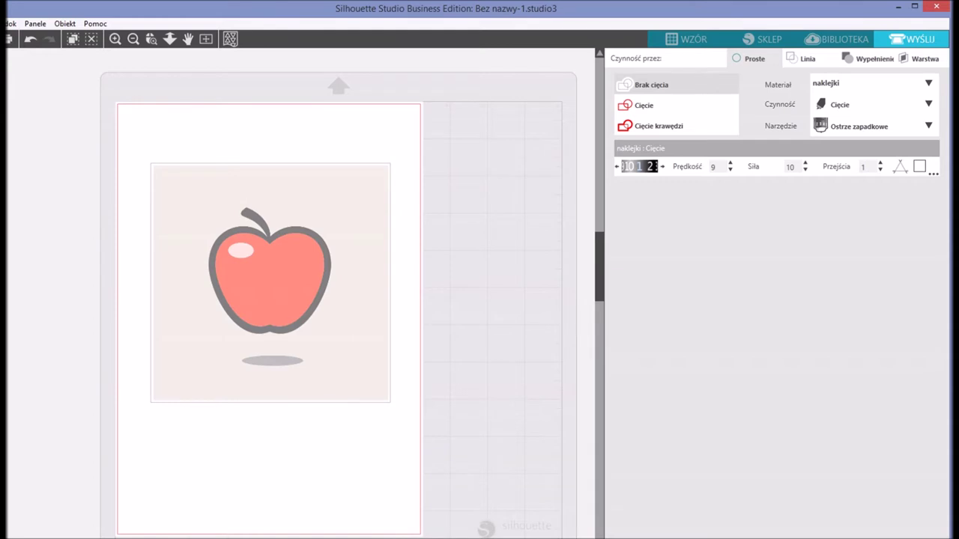
{"action": "left_click", "coordinate": [643, 104]}
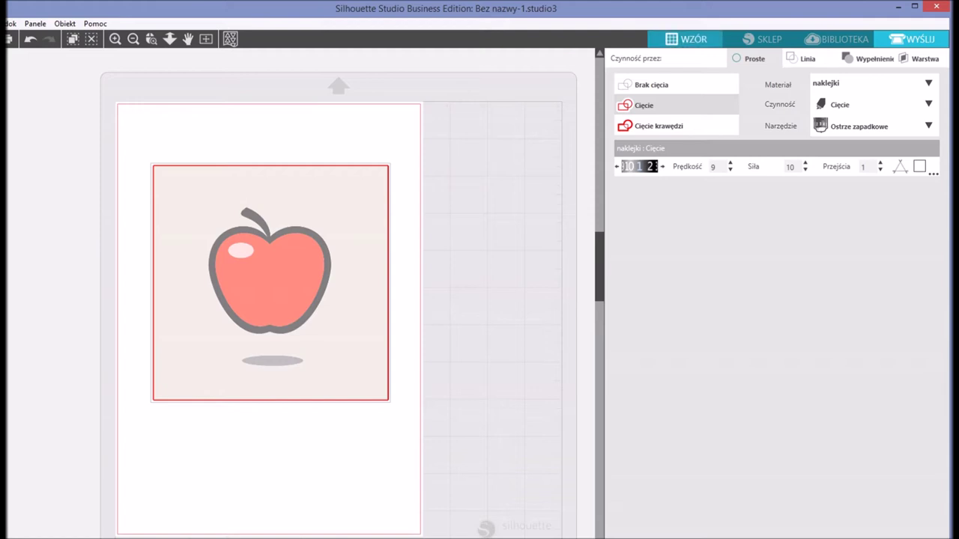
{"action": "left_click", "coordinate": [684, 39]}
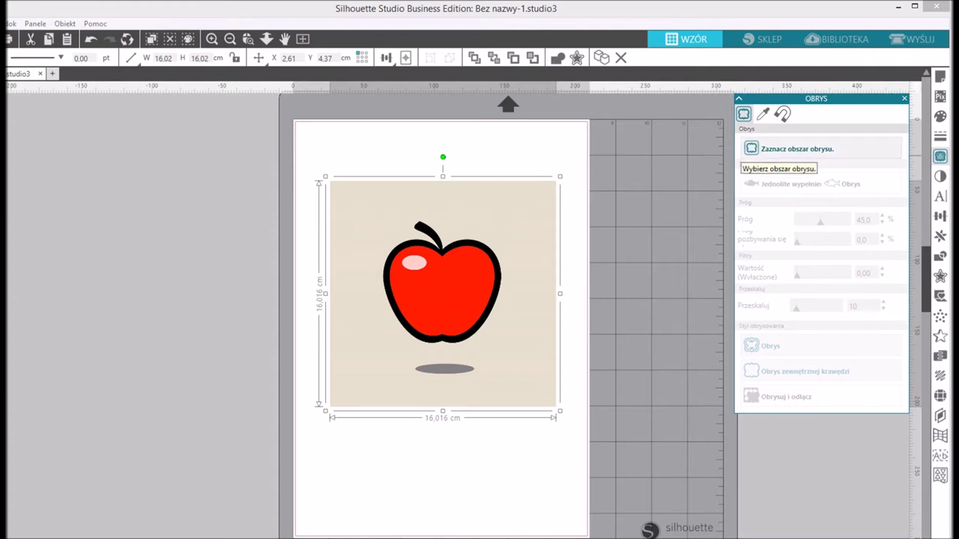
Mark the trace area around the entire apple picture and set the trace threshold to 79%.
{"action": "left_click", "coordinate": [753, 149]}
{"action": "mouse_move", "coordinate": [324, 172]}
{"action": "left_mouse_down"}
{"action": "mouse_move", "coordinate": [508, 394]}
{"action": "mouse_move", "coordinate": [605, 402]}
{"action": "mouse_move", "coordinate": [576, 426]}
{"action": "left_mouse_up"}
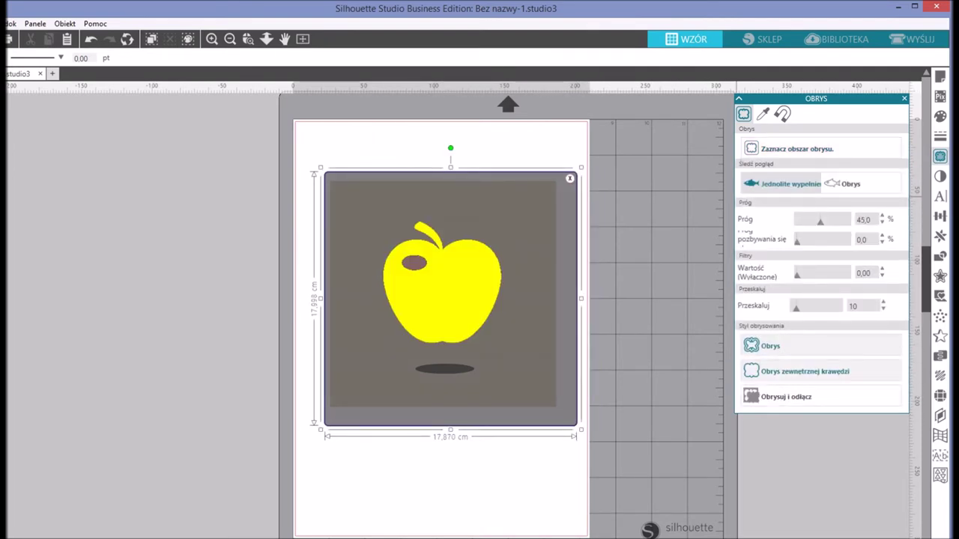
{"action": "left_click_drag", "start_coordinate": [820, 222], "coordinate": [837, 221]}
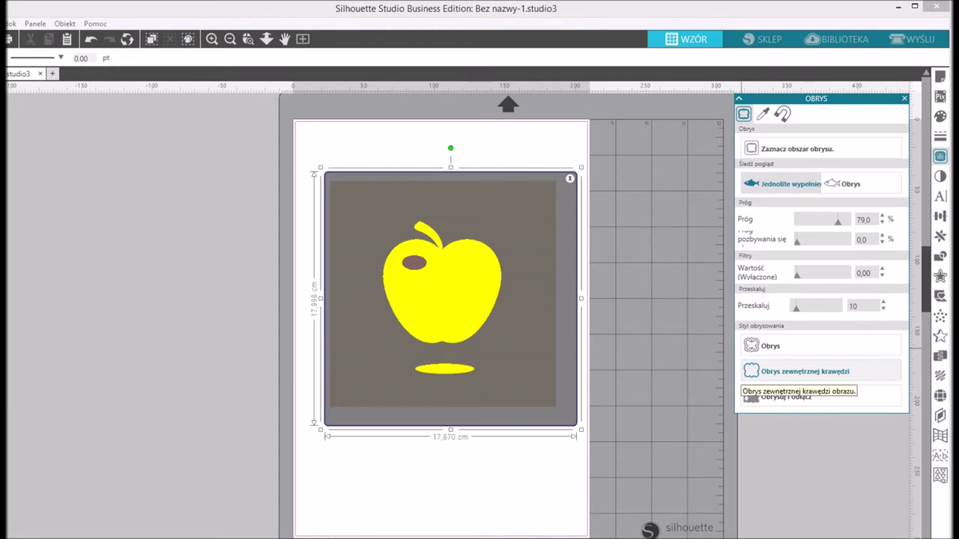
Try the outer-edge trace on the marked area, move the picture aside to inspect the contours, and undo both.
{"action": "left_click", "coordinate": [806, 372]}
{"action": "left_click_drag", "start_coordinate": [467, 304], "coordinate": [266, 312]}
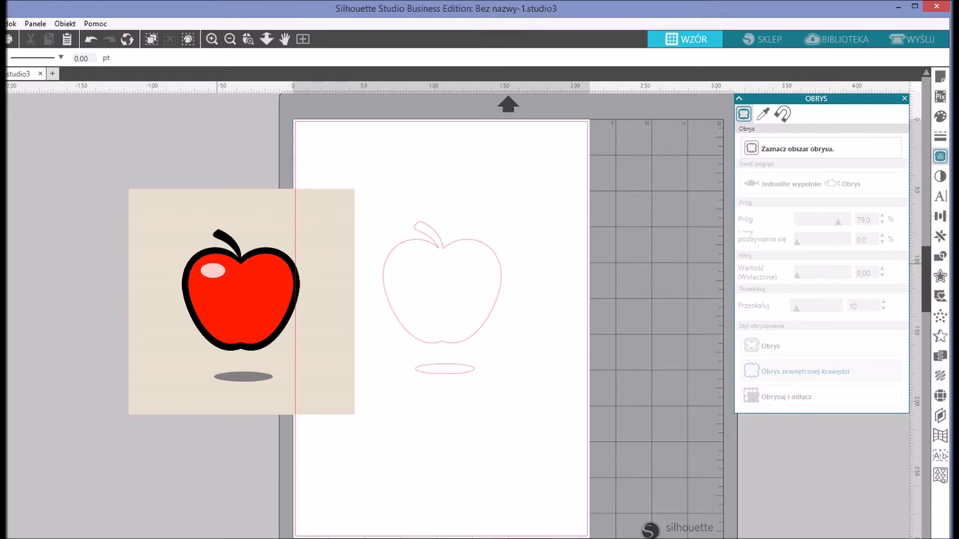
{"action": "key", "text": "ctrl+z"}
{"action": "key", "text": "ctrl+z"}
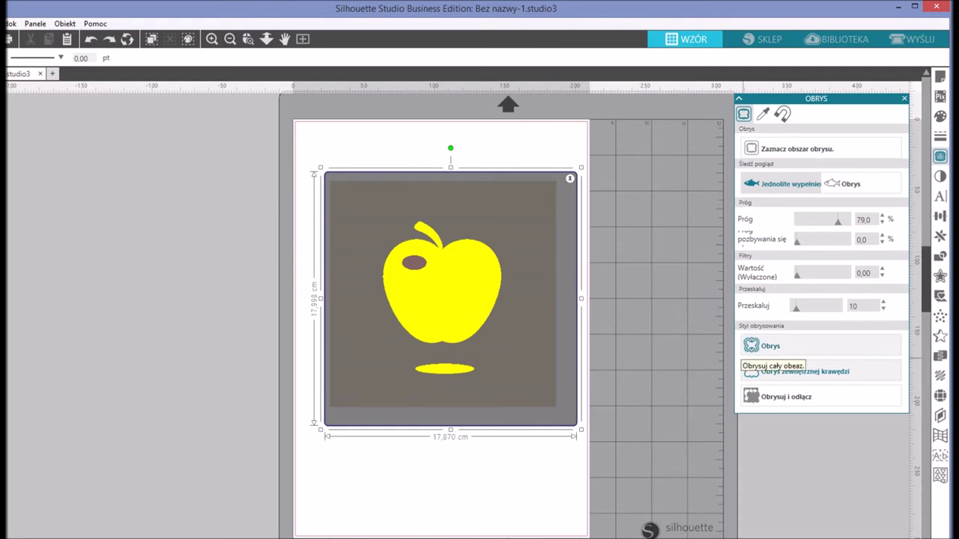
Trace the whole picture with all inner contours and move the original picture completely off the page beside it.
{"action": "left_click", "coordinate": [803, 371]}
{"action": "left_click_drag", "start_coordinate": [407, 299], "coordinate": [217, 301]}
{"action": "left_click", "coordinate": [345, 283]}
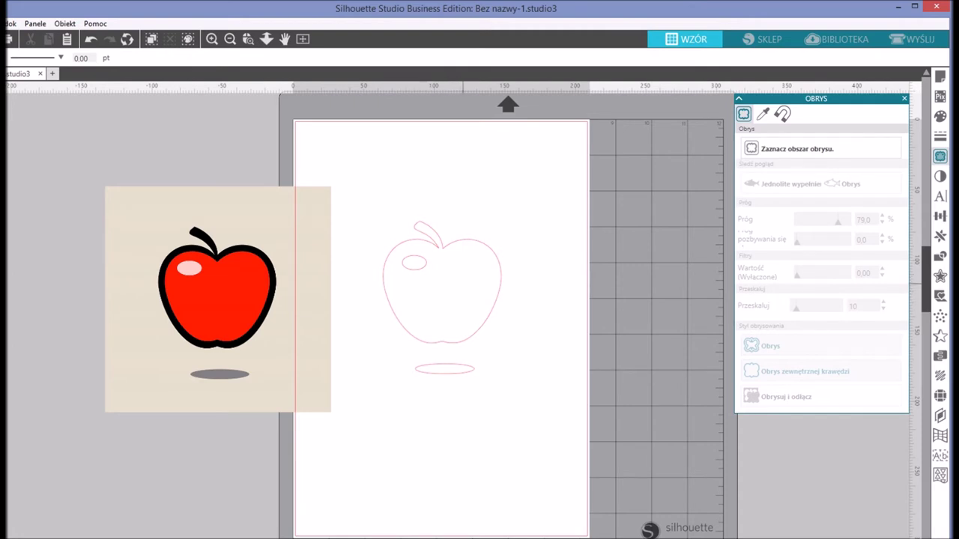
{"action": "left_click_drag", "start_coordinate": [269, 323], "coordinate": [301, 326]}
{"action": "left_click_drag", "start_coordinate": [328, 295], "coordinate": [215, 292]}
{"action": "left_click", "coordinate": [328, 294]}
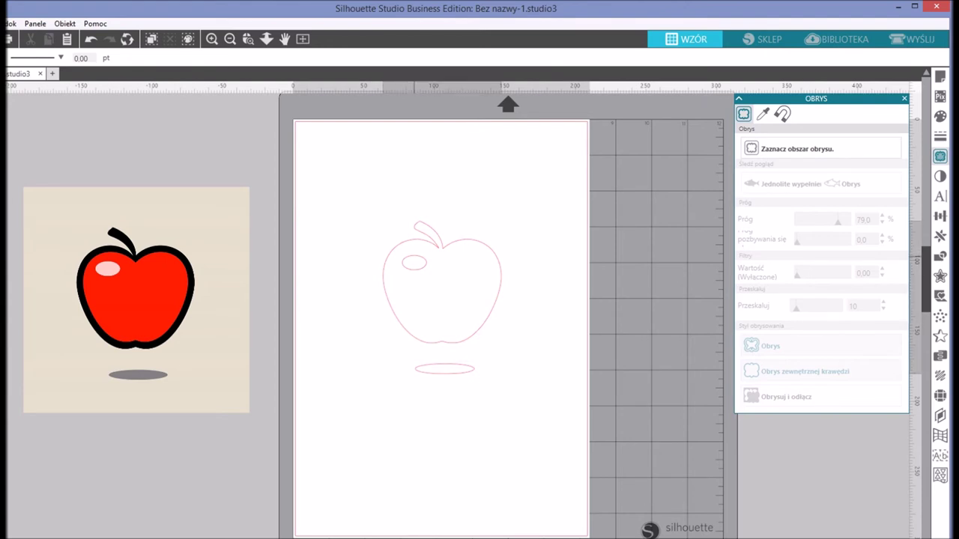
Apply Wykonaj ścieżkę złożoną to the traced apple to split it into separate shapes, and deselect it.
{"action": "left_click", "coordinate": [413, 257]}
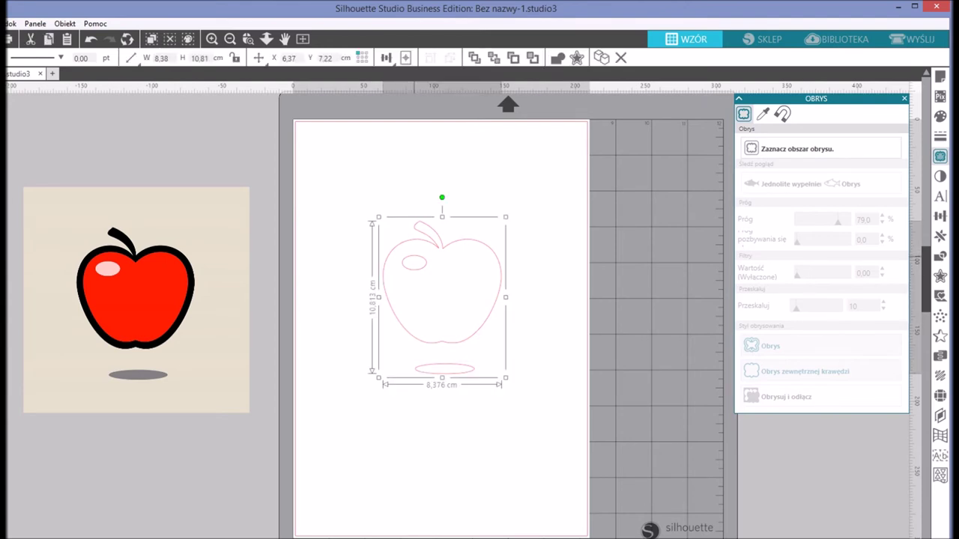
{"action": "right_click", "coordinate": [414, 258]}
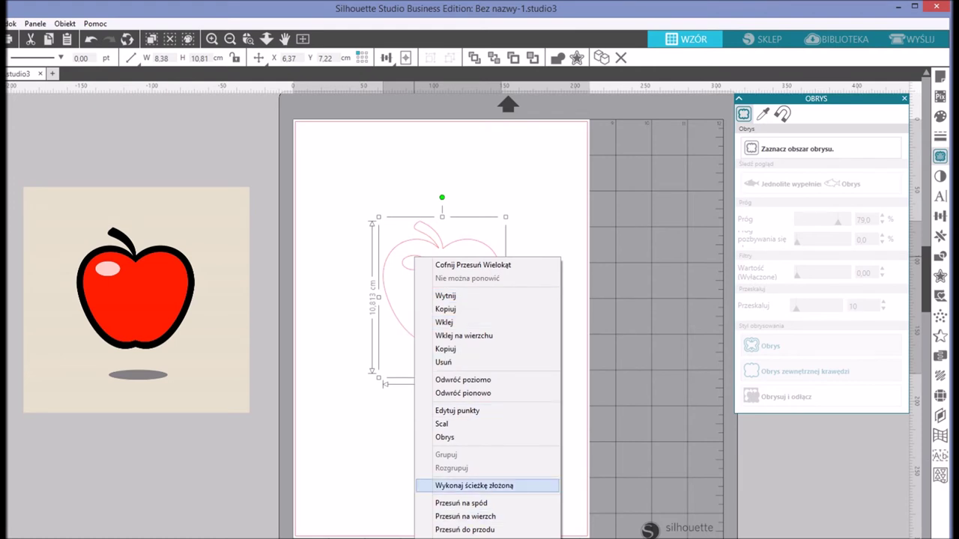
{"action": "left_click", "coordinate": [474, 485]}
{"action": "left_click", "coordinate": [532, 398]}
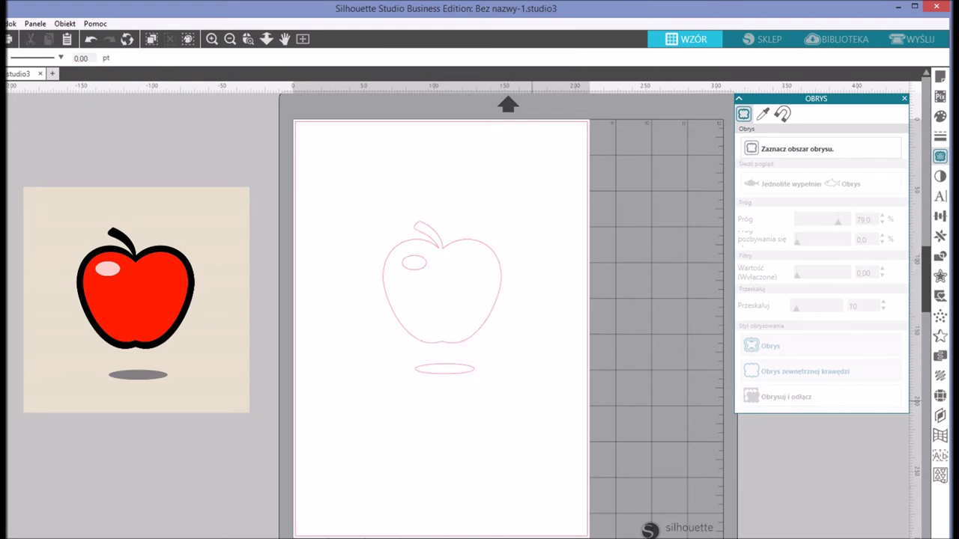
Rearrange the separated contours, placing the highlight ellipse at the apple's centre, the shadow ellipse just below the outline, and deselect them.
{"action": "left_click", "coordinate": [421, 259]}
{"action": "left_click_drag", "start_coordinate": [421, 259], "coordinate": [560, 281]}
{"action": "left_click_drag", "start_coordinate": [483, 317], "coordinate": [405, 311]}
{"action": "mouse_move", "coordinate": [444, 368]}
{"action": "left_mouse_down"}
{"action": "mouse_move", "coordinate": [452, 310]}
{"action": "mouse_move", "coordinate": [463, 374]}
{"action": "left_mouse_up"}
{"action": "left_click", "coordinate": [458, 342]}
{"action": "left_click_drag", "start_coordinate": [399, 326], "coordinate": [486, 338]}
{"action": "left_click", "coordinate": [474, 365]}
{"action": "mouse_move", "coordinate": [474, 373]}
{"action": "left_mouse_down"}
{"action": "mouse_move", "coordinate": [476, 321]}
{"action": "mouse_move", "coordinate": [474, 370]}
{"action": "left_mouse_up"}
{"action": "left_click", "coordinate": [537, 306]}
{"action": "left_click_drag", "start_coordinate": [551, 279], "coordinate": [449, 290]}
{"action": "key", "text": "Escape"}
{"action": "key", "text": "Escape"}
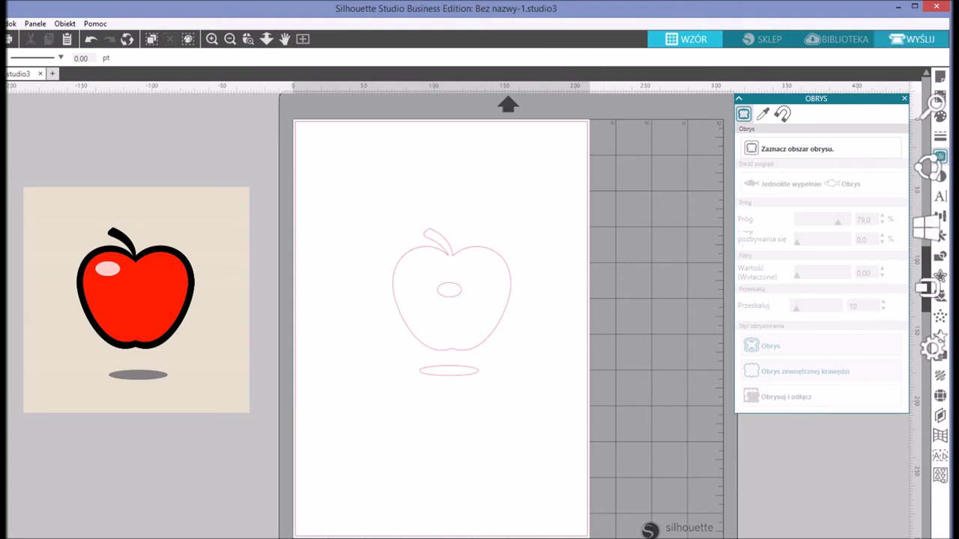
Open the send view and set the apple outline with its stem to Cięcie.
{"action": "left_click", "coordinate": [915, 39]}
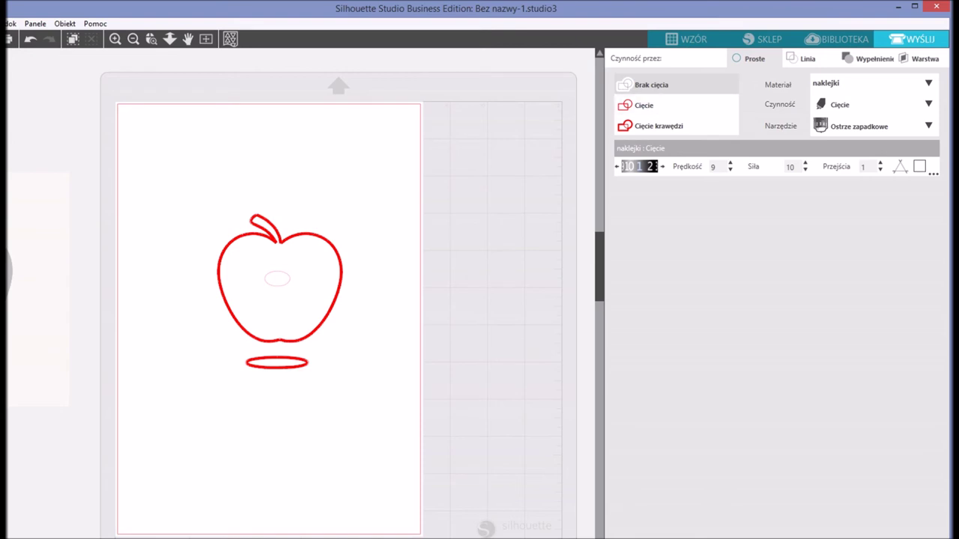
{"action": "left_click", "coordinate": [277, 362]}
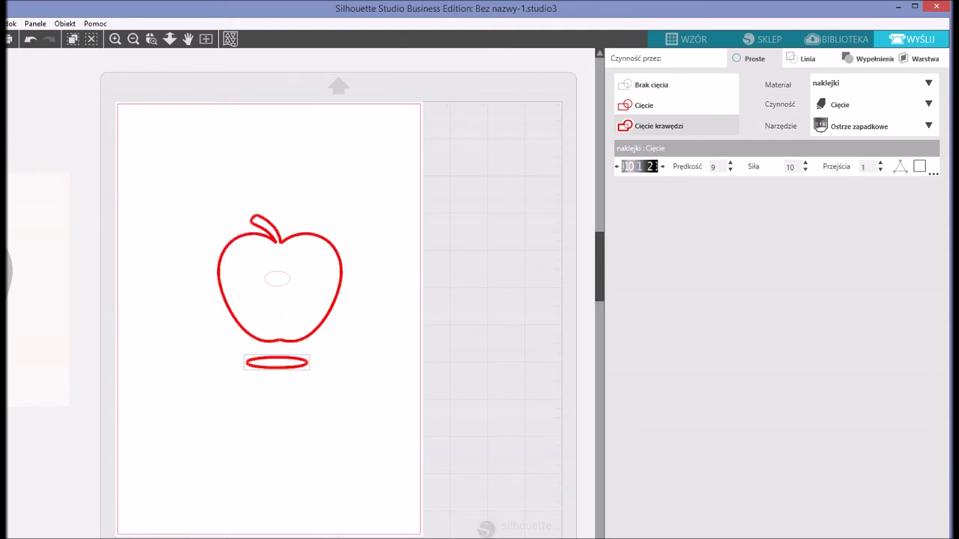
{"action": "left_click", "coordinate": [280, 307]}
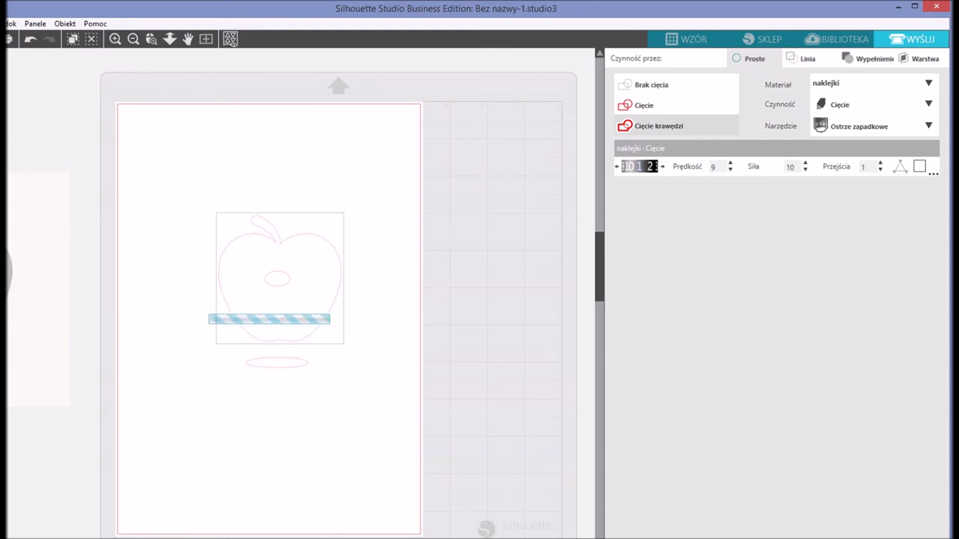
{"action": "left_click", "coordinate": [651, 85]}
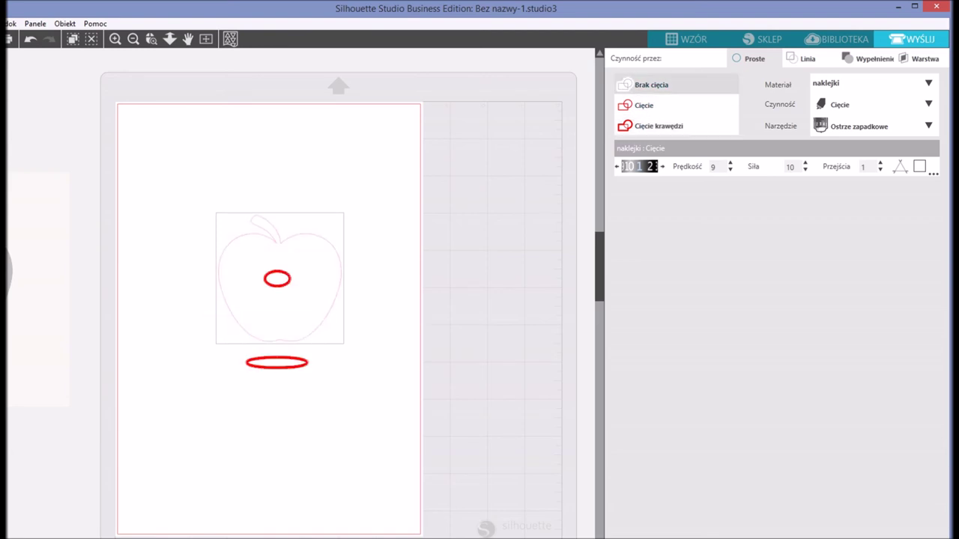
{"action": "left_click", "coordinate": [644, 106]}
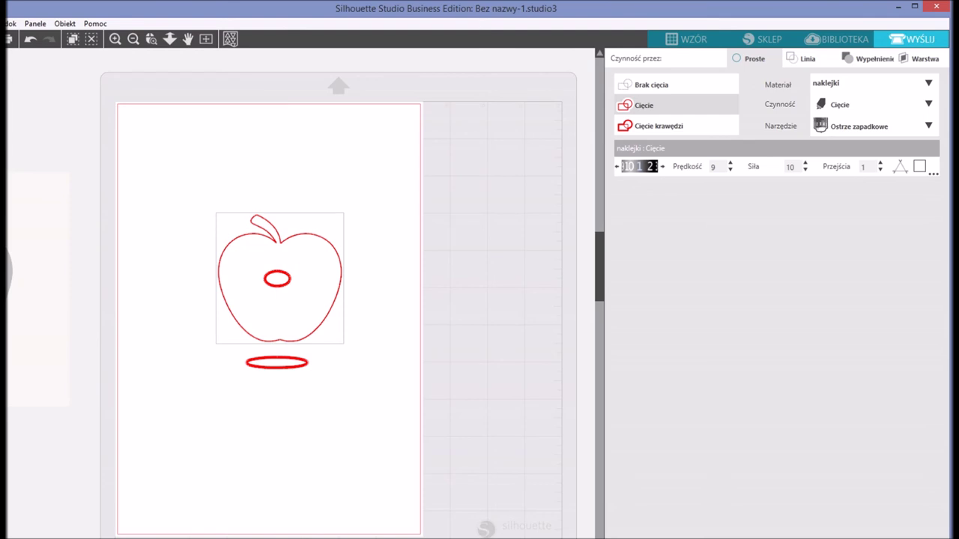
Set the shadow ellipse and the small ellipse inside the apple to Brak cięcia, and return to the design view.
{"action": "left_click", "coordinate": [276, 363]}
{"action": "left_click", "coordinate": [658, 126]}
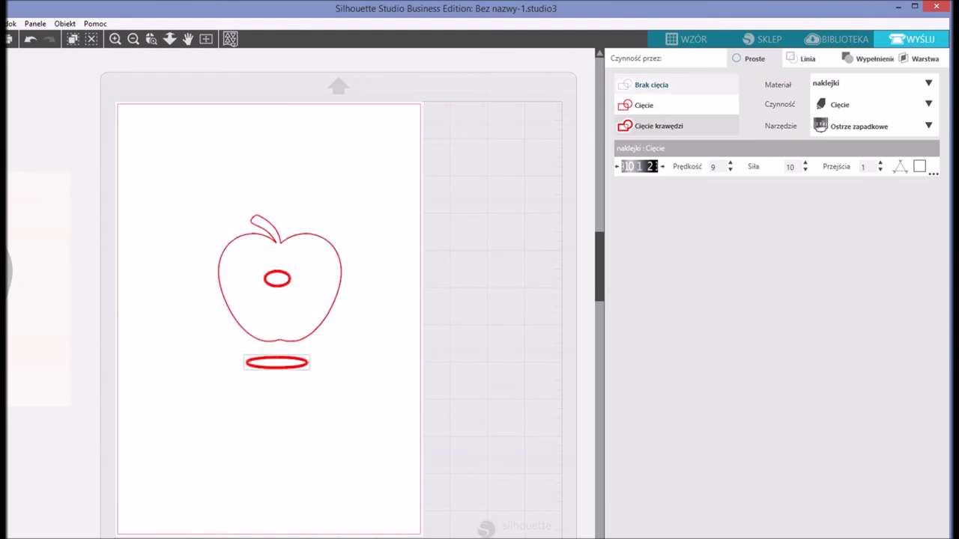
{"action": "left_click", "coordinate": [651, 85]}
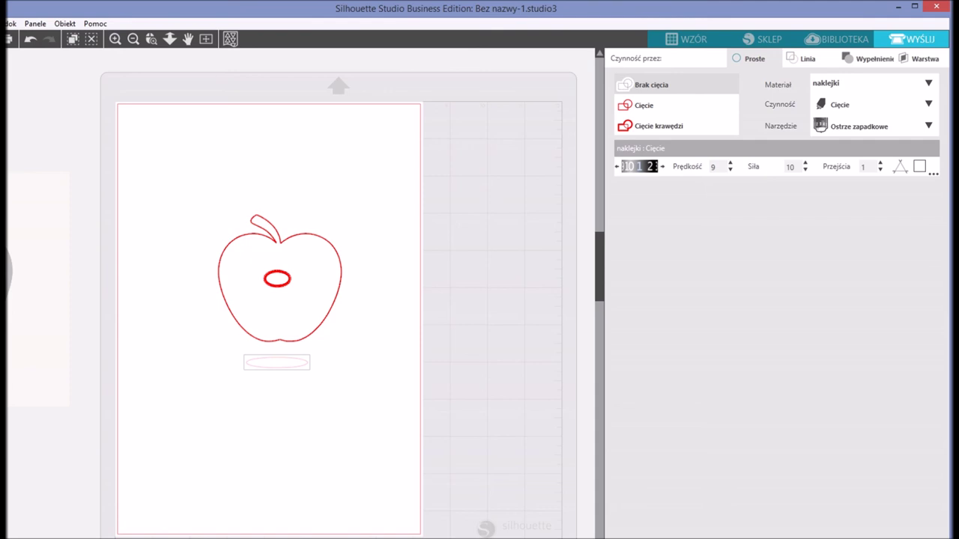
{"action": "key", "text": "Escape"}
{"action": "left_click", "coordinate": [277, 279]}
{"action": "left_click", "coordinate": [650, 84]}
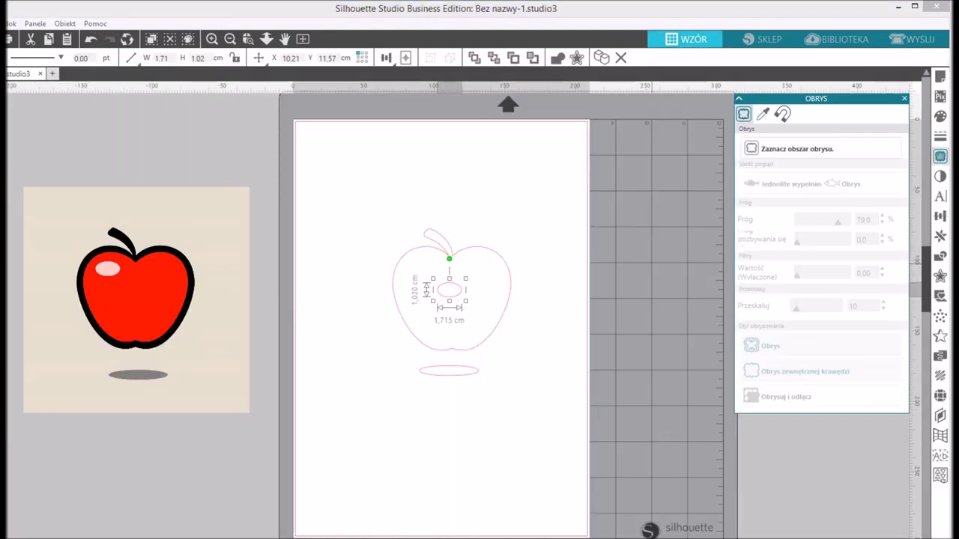
{"action": "left_click", "coordinate": [650, 264]}
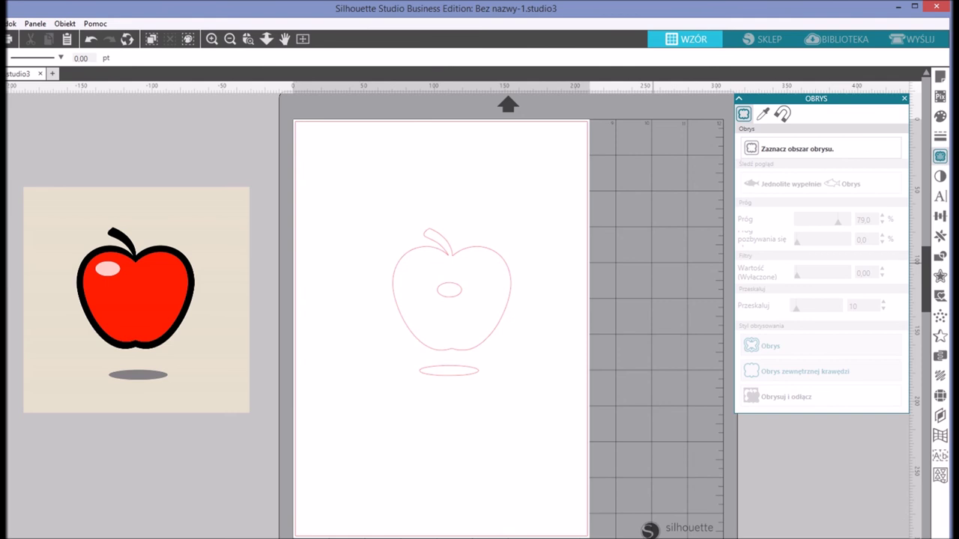